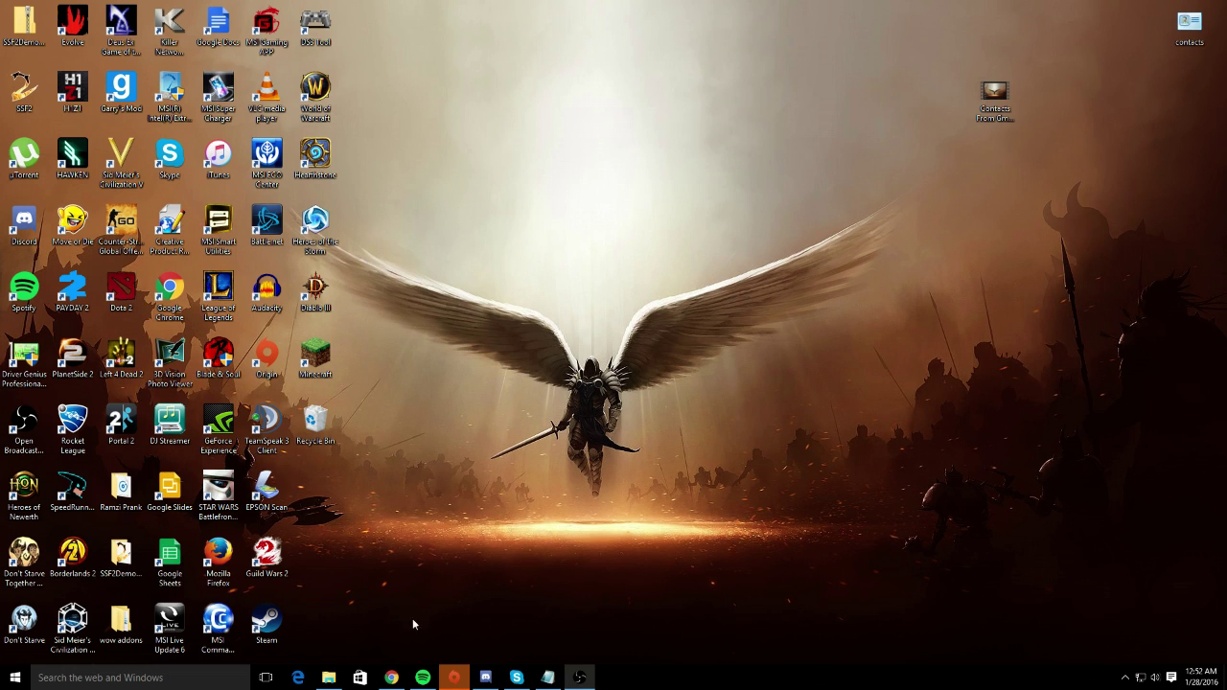
# - Open Chrome full-screen and remove the saved account from the Google account chooser
pyautogui.click(392, 679)
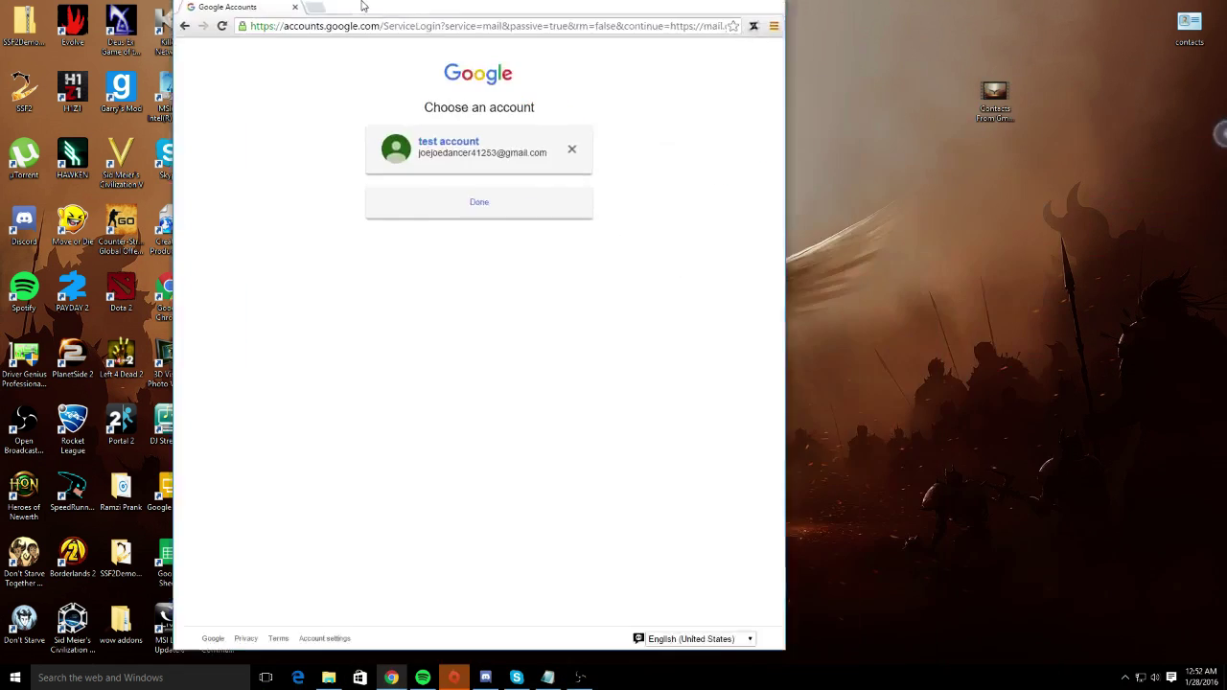
pyautogui.moveTo(362, 5); pyautogui.dragTo(252, 2)
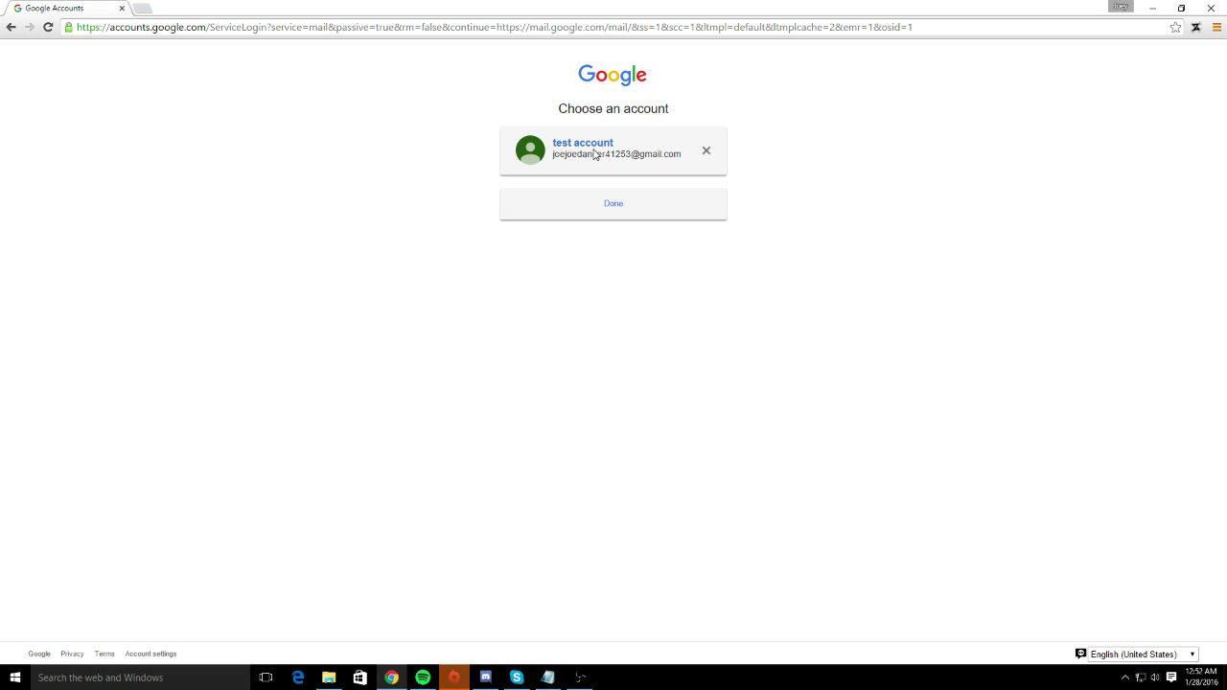
pyautogui.click(618, 153)
pyautogui.click(614, 181)
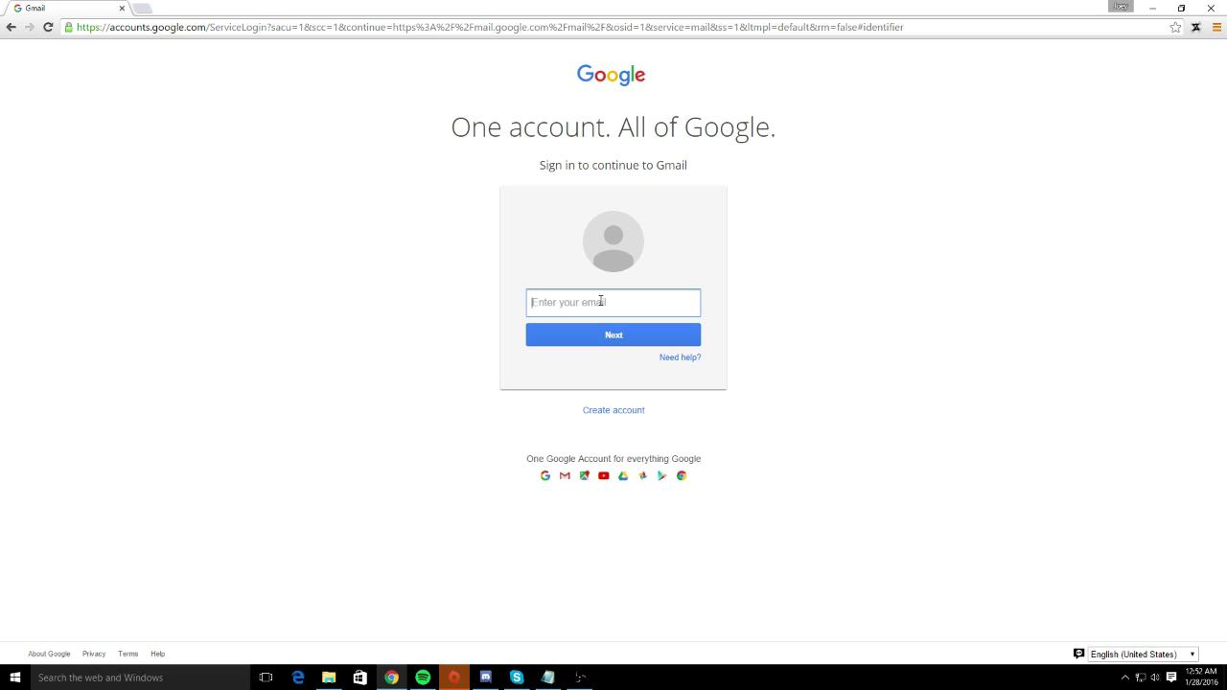
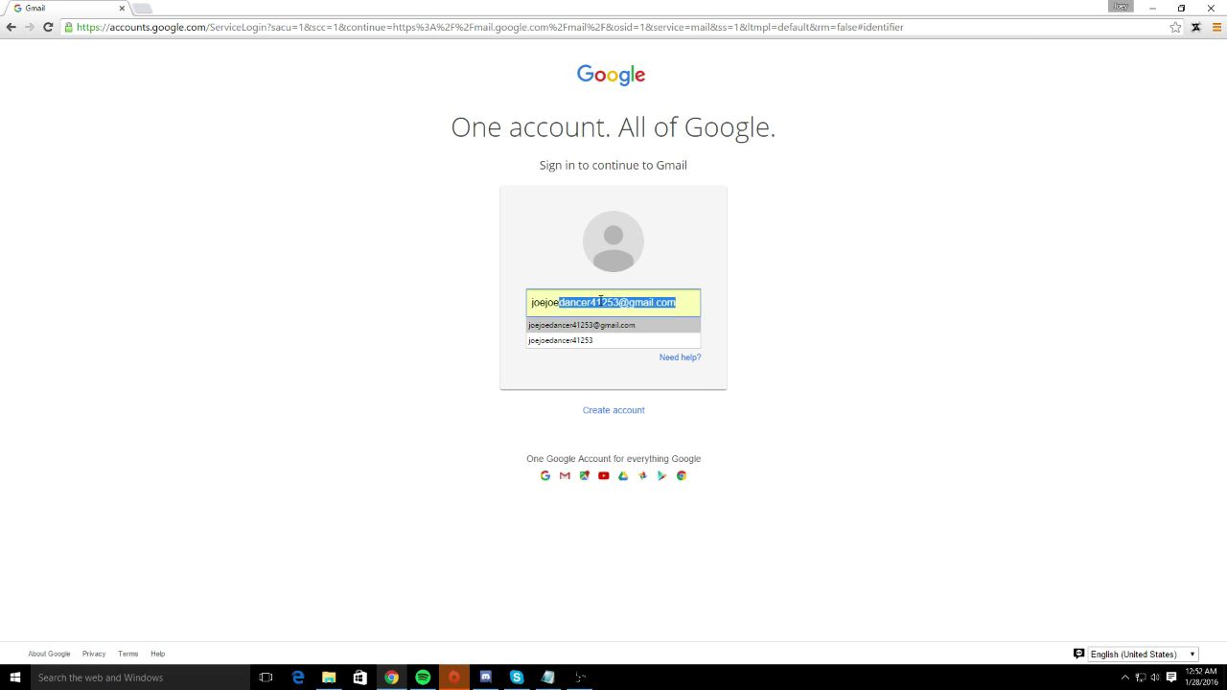
# - Sign in with the autofilled Gmail address and the account password
pyautogui.click(609, 325)
pyautogui.click(614, 331)
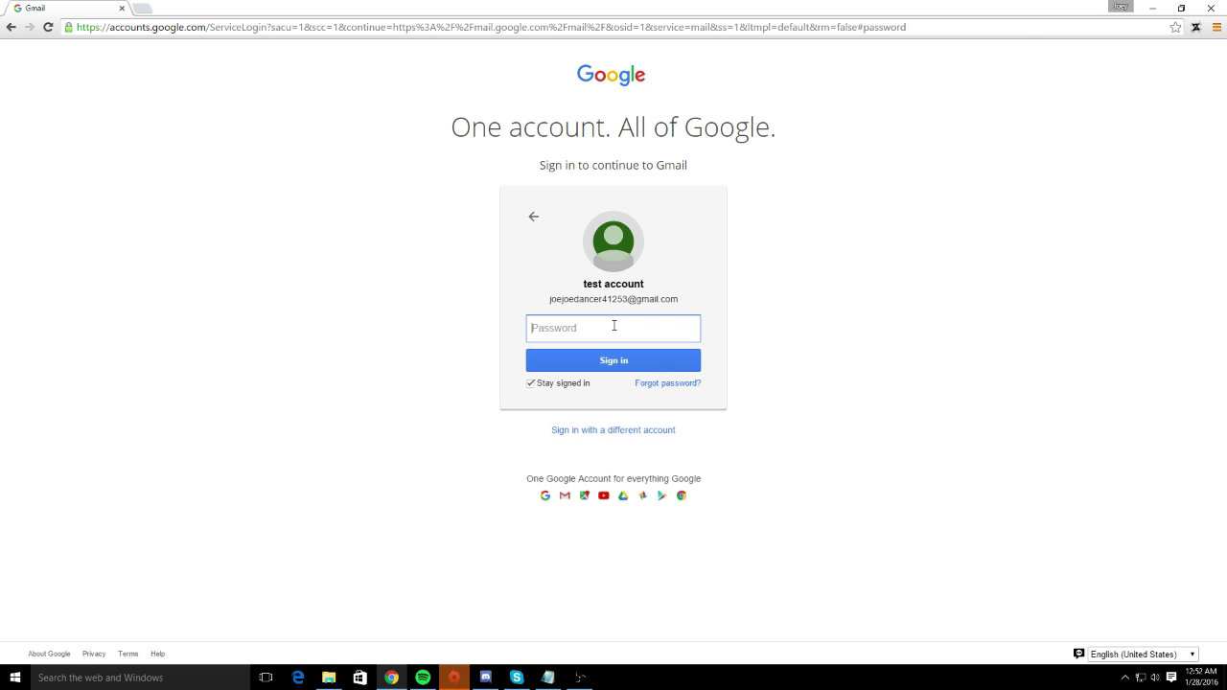
pyautogui.write('•')
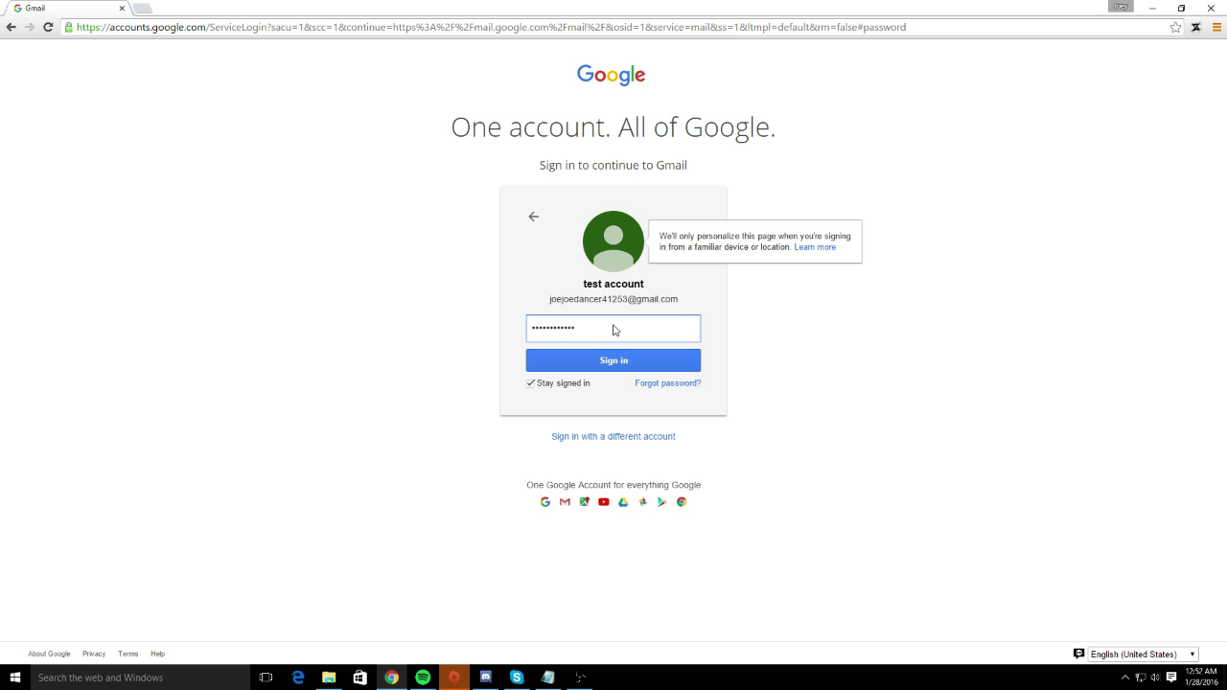
pyautogui.press('Return')
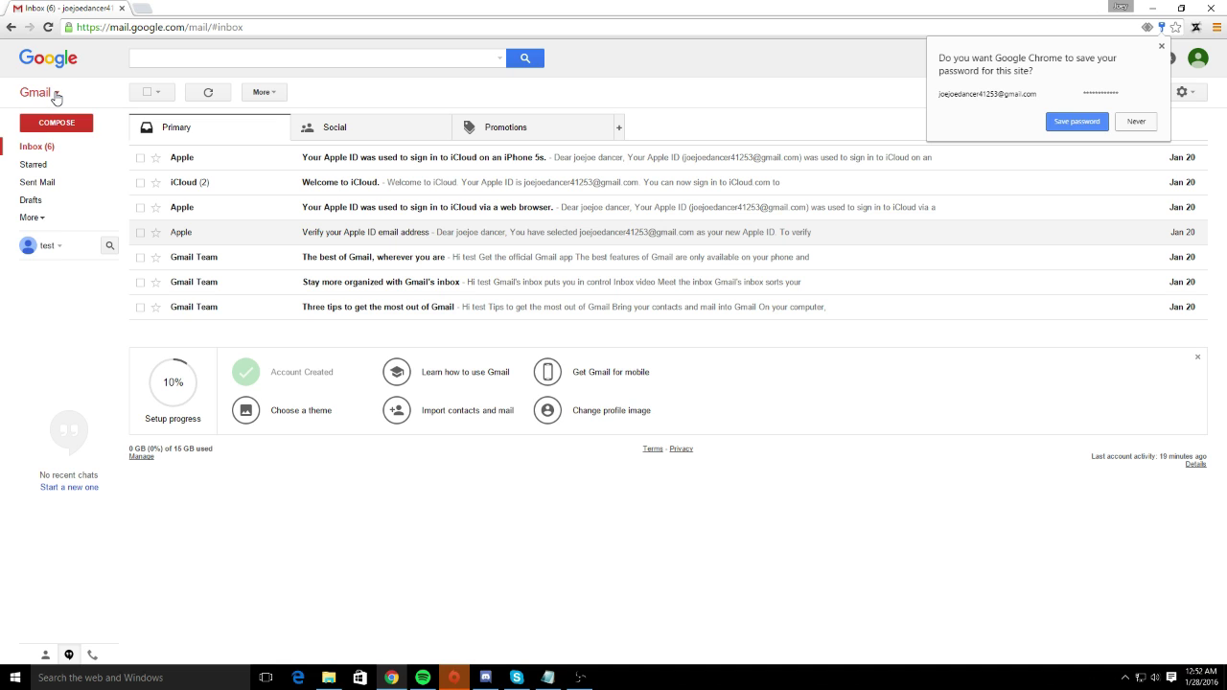
# - Switch from Gmail to Contacts and choose Export under the sidebar's More section
pyautogui.click(50, 96)
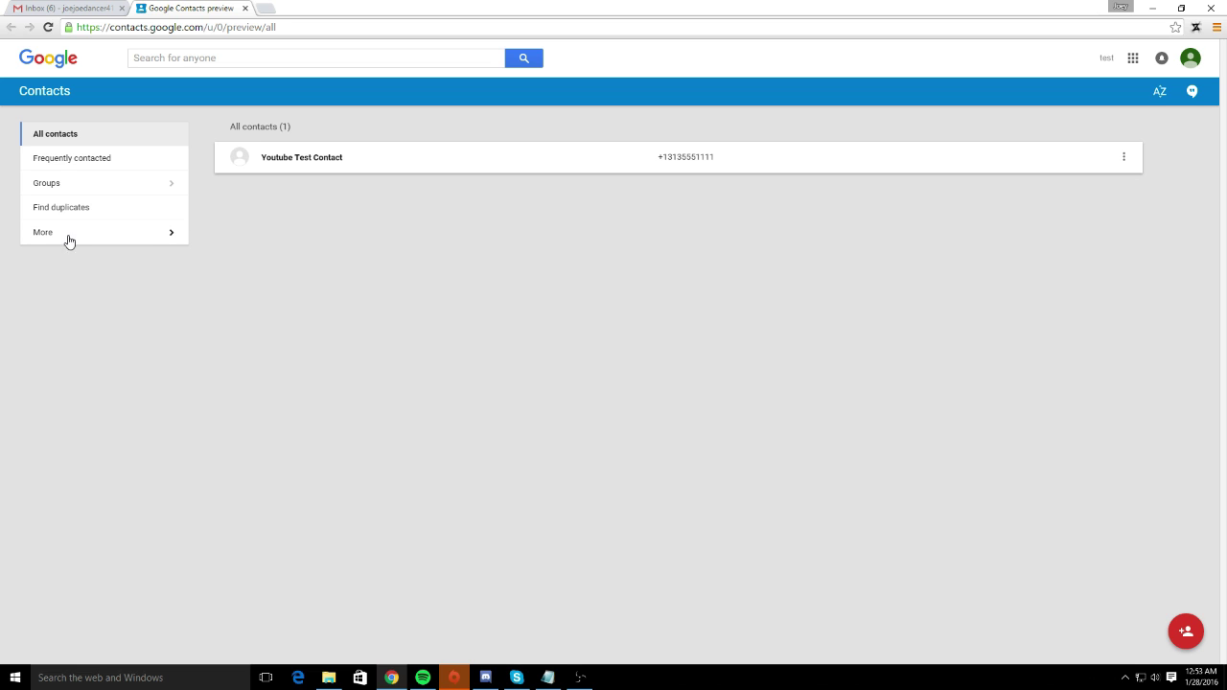
pyautogui.click(169, 238)
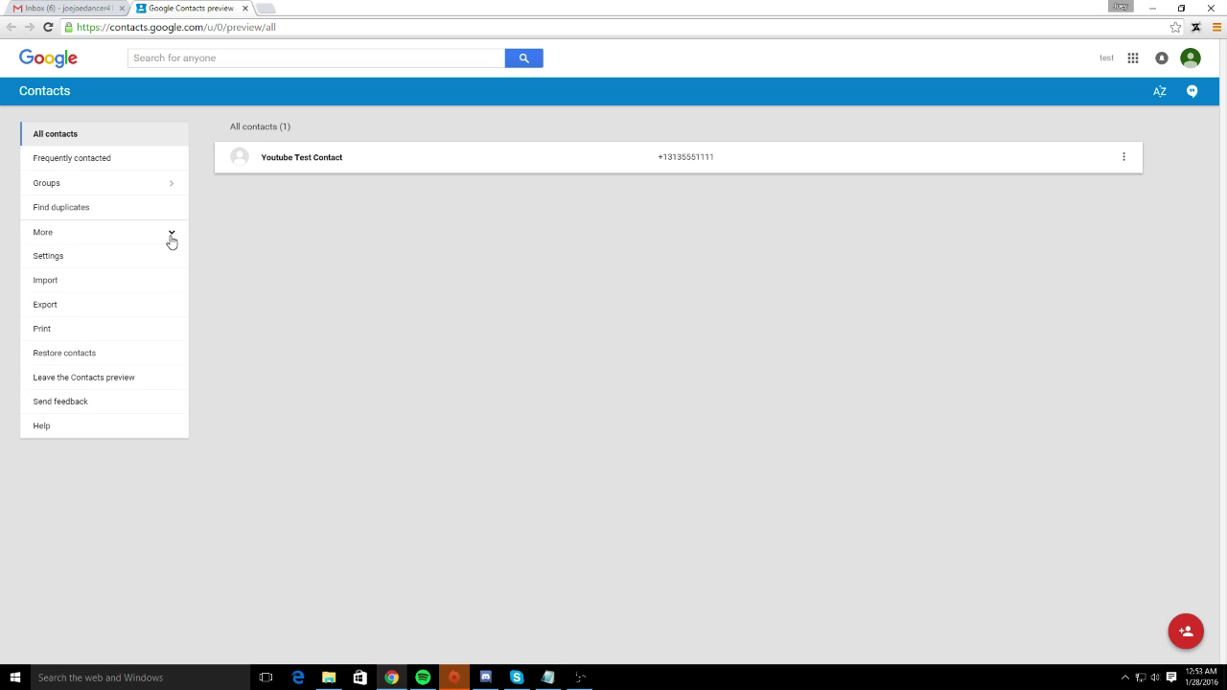
pyautogui.click(45, 306)
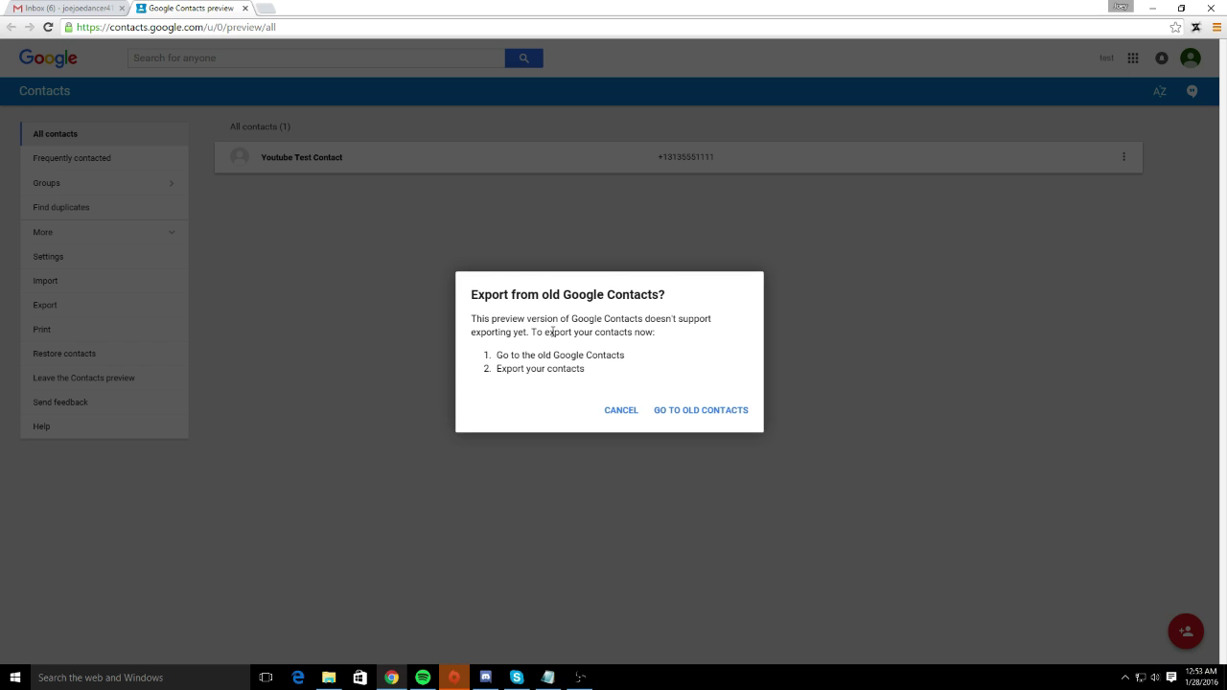
# - Open the old Google Contacts, select all contacts, and bring up the More menu
pyautogui.click(718, 426)
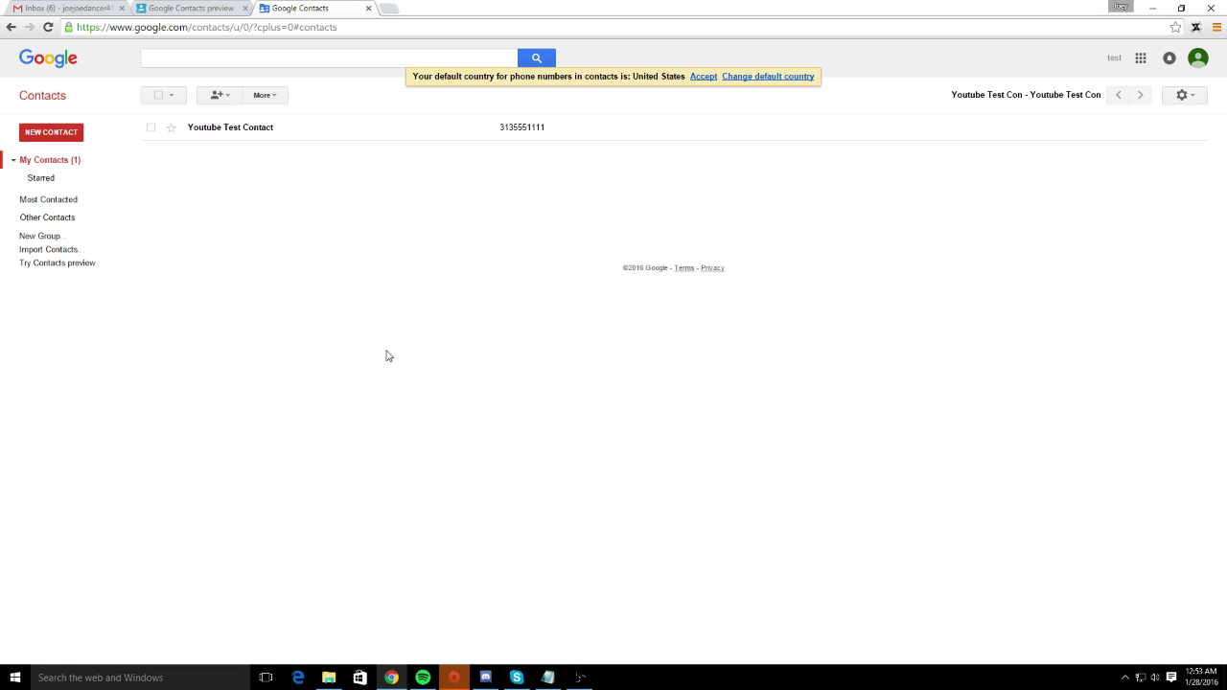
pyautogui.click(159, 96)
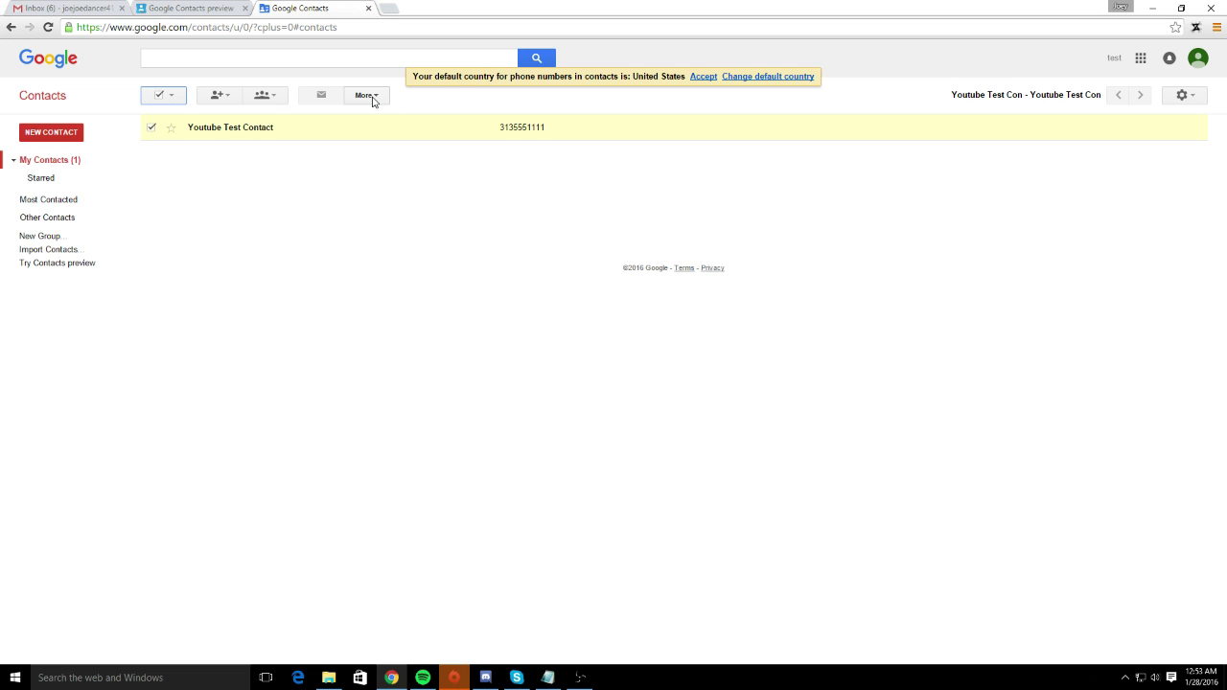
pyautogui.click(378, 101)
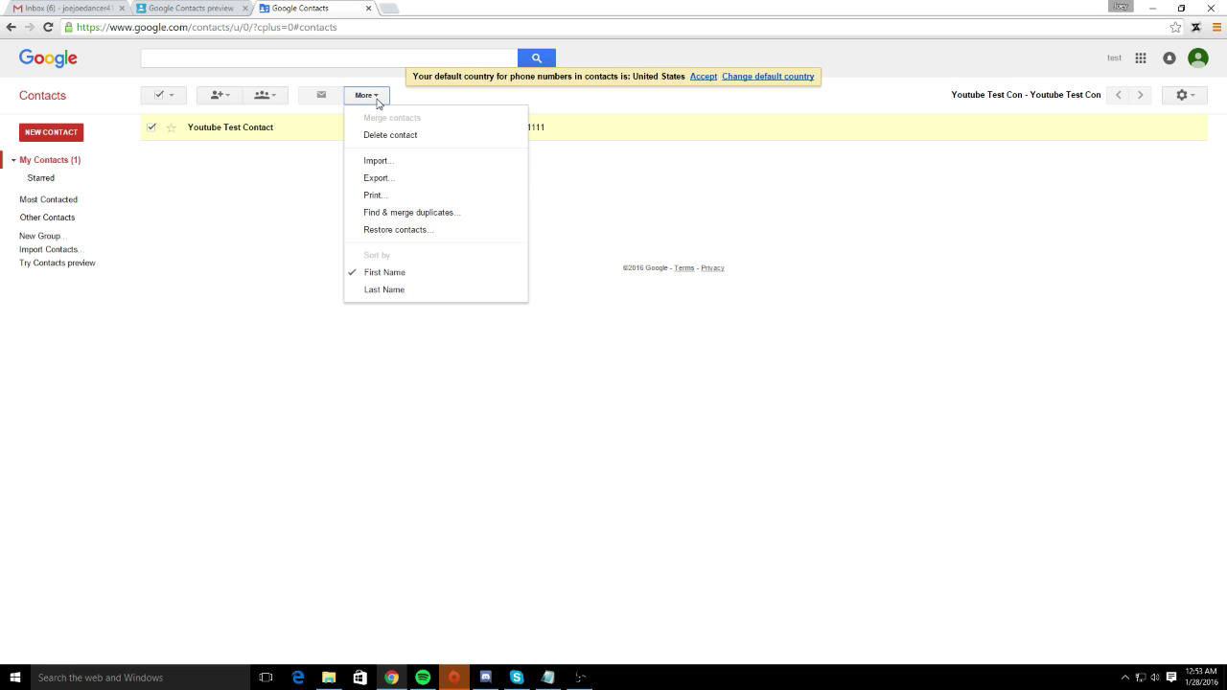
# - Export All contacts in vCard format, downloading contacts.vcf
pyautogui.click(382, 182)
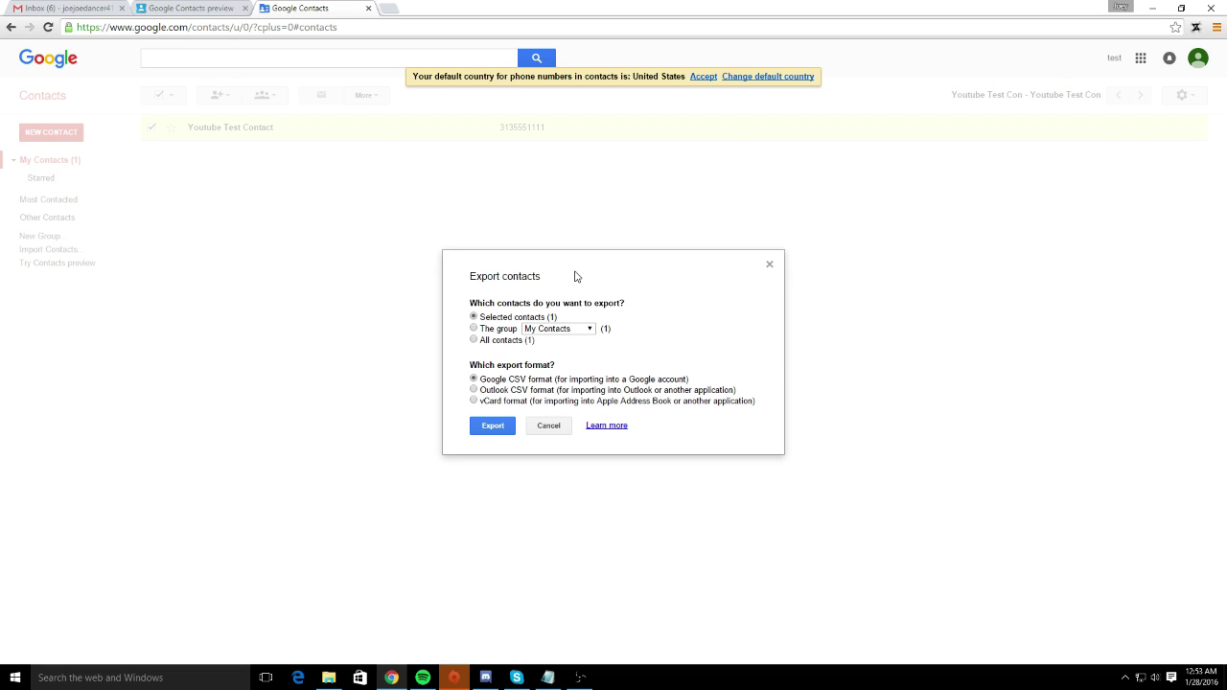
pyautogui.click(558, 329)
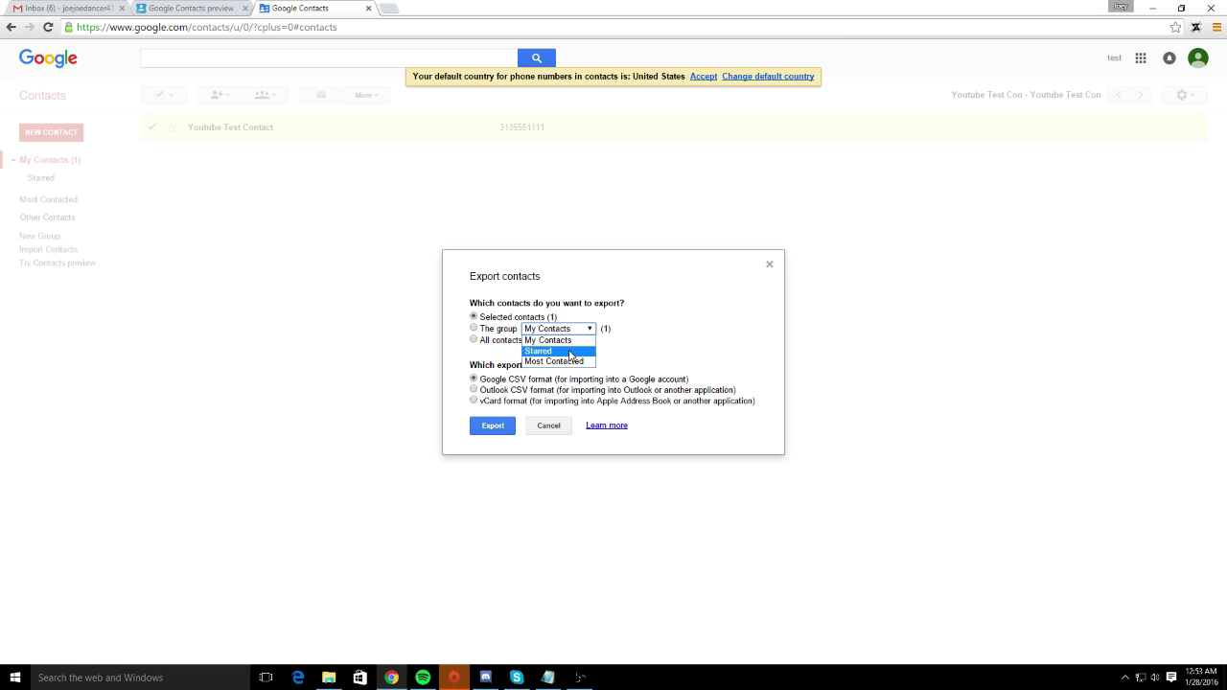
pyautogui.click(651, 335)
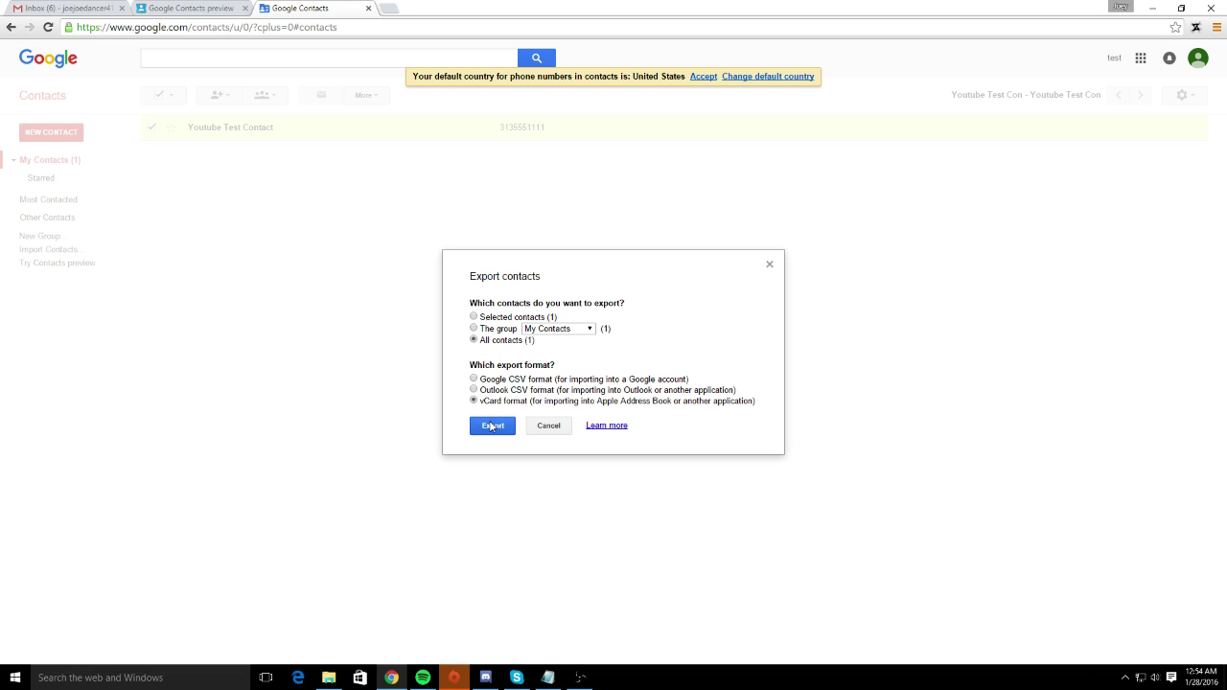
pyautogui.click(493, 426)
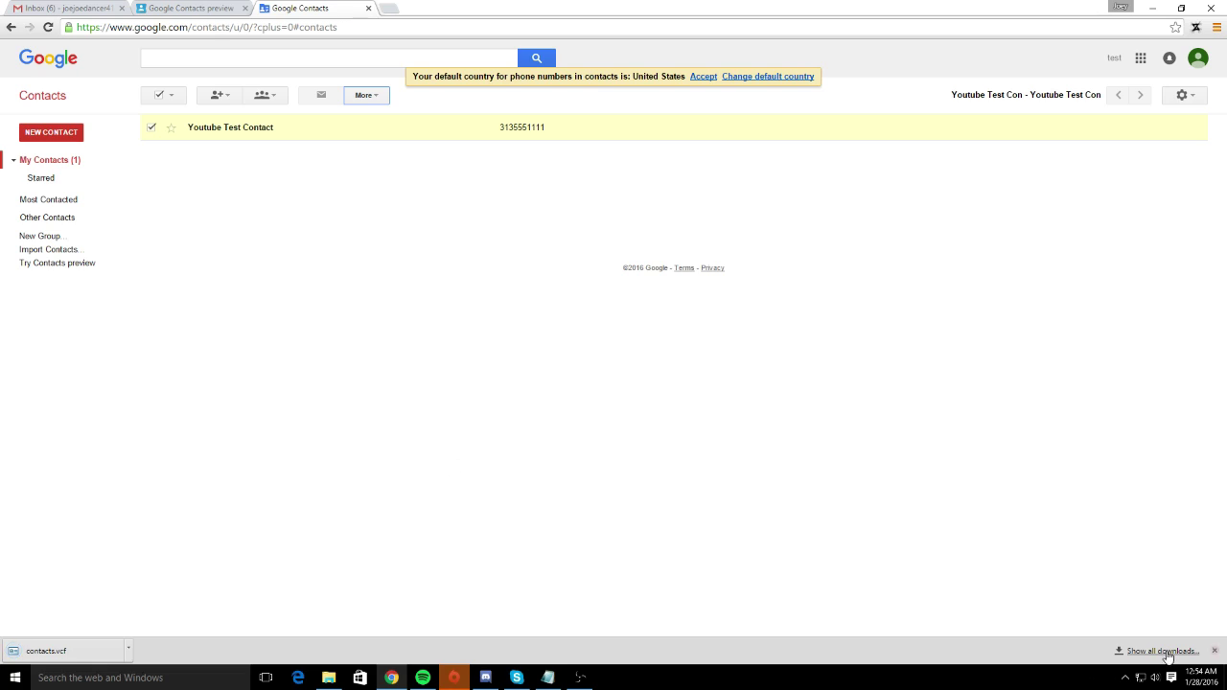
# - Drag the downloaded contacts.vcf from Downloads onto the Desktop, replacing the older copy
pyautogui.click(1162, 651)
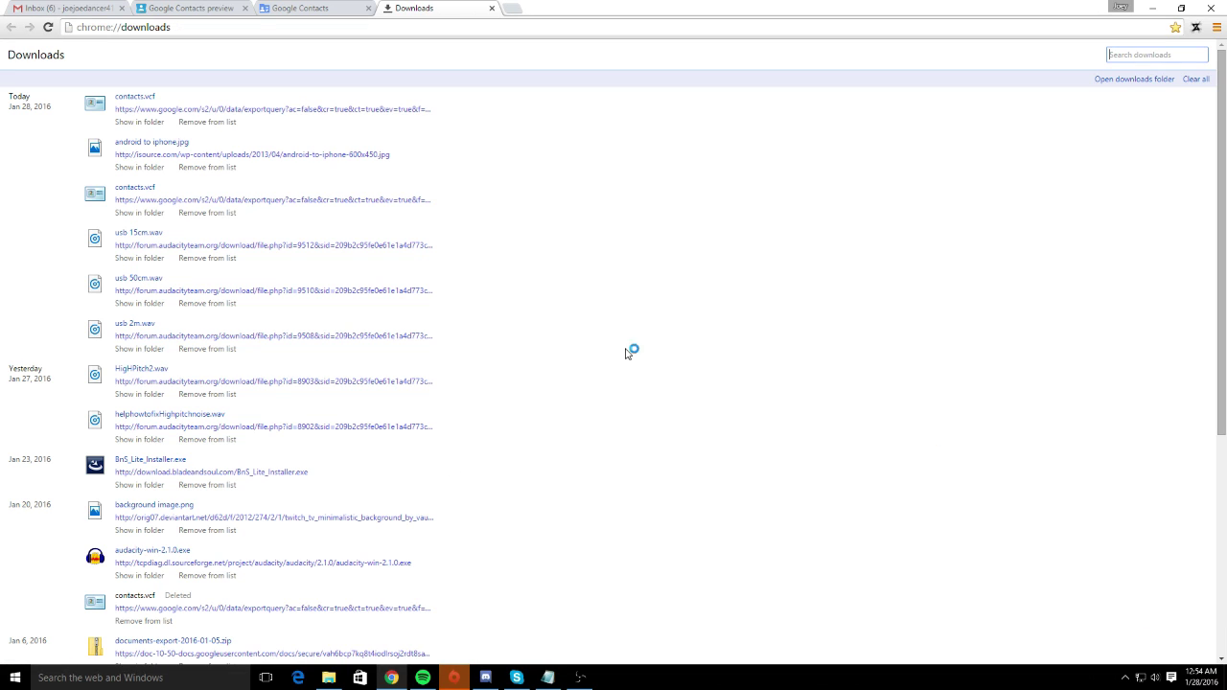
pyautogui.click(139, 121)
pyautogui.moveTo(480, 105); pyautogui.dragTo(934, 117)
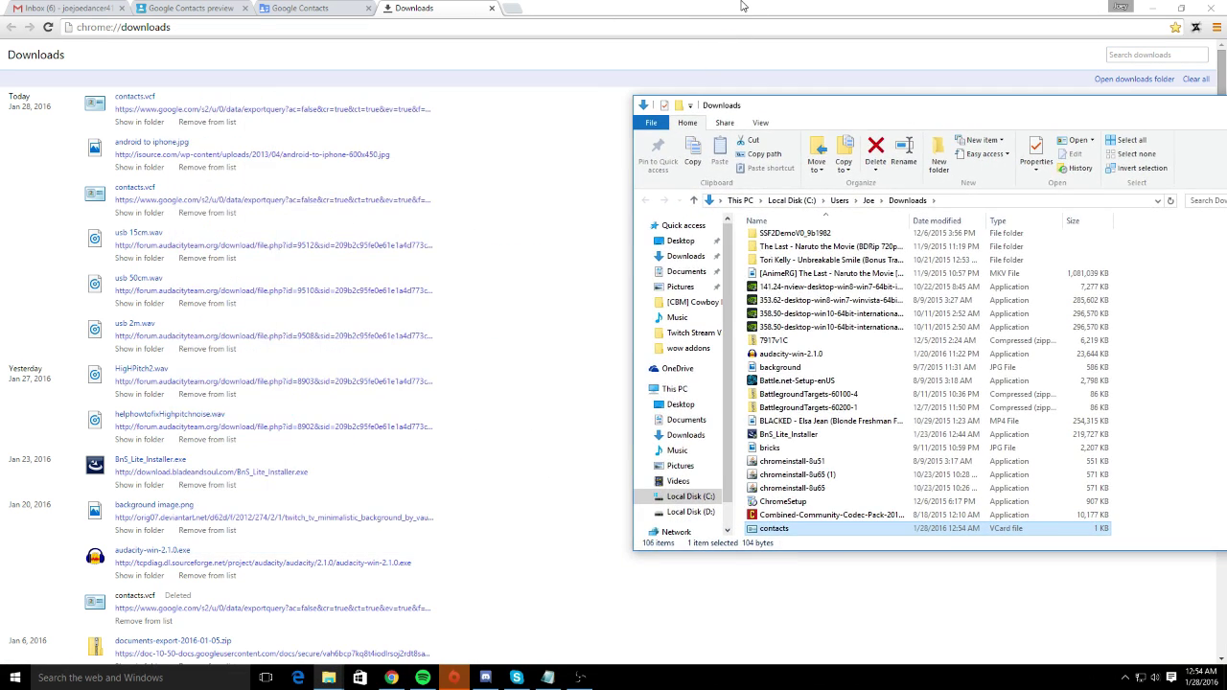
pyautogui.moveTo(742, 5); pyautogui.dragTo(316, 88)
pyautogui.moveTo(808, 536); pyautogui.dragTo(778, 53)
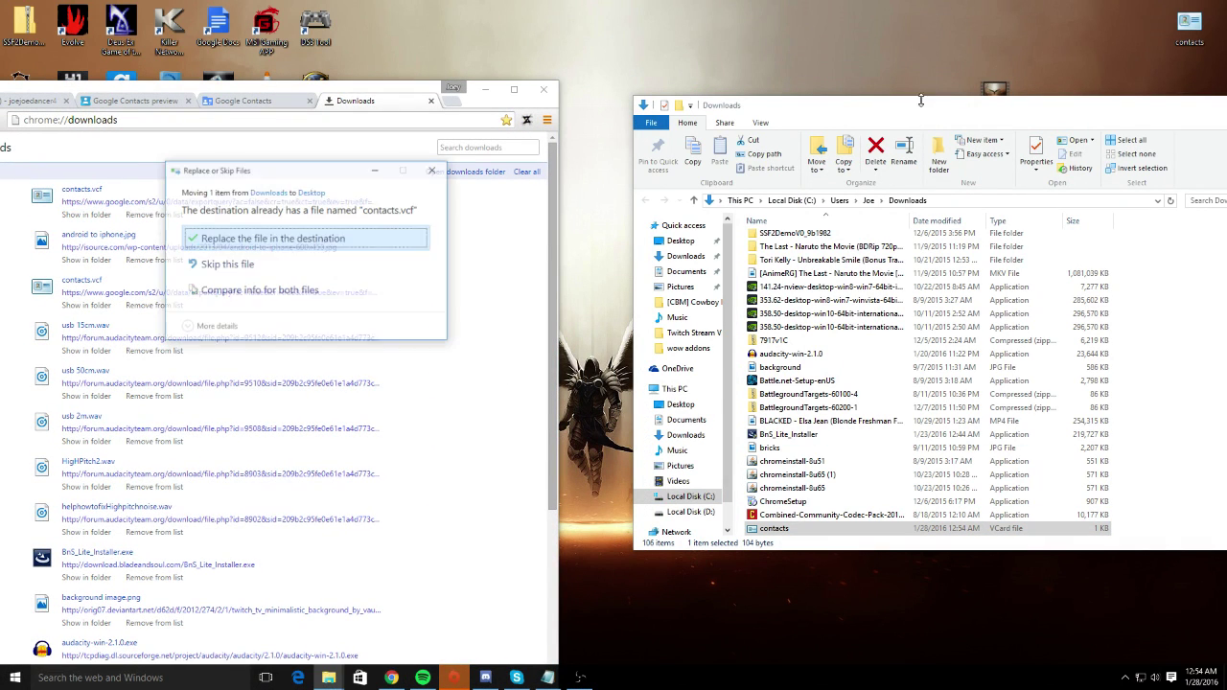
pyautogui.click(269, 241)
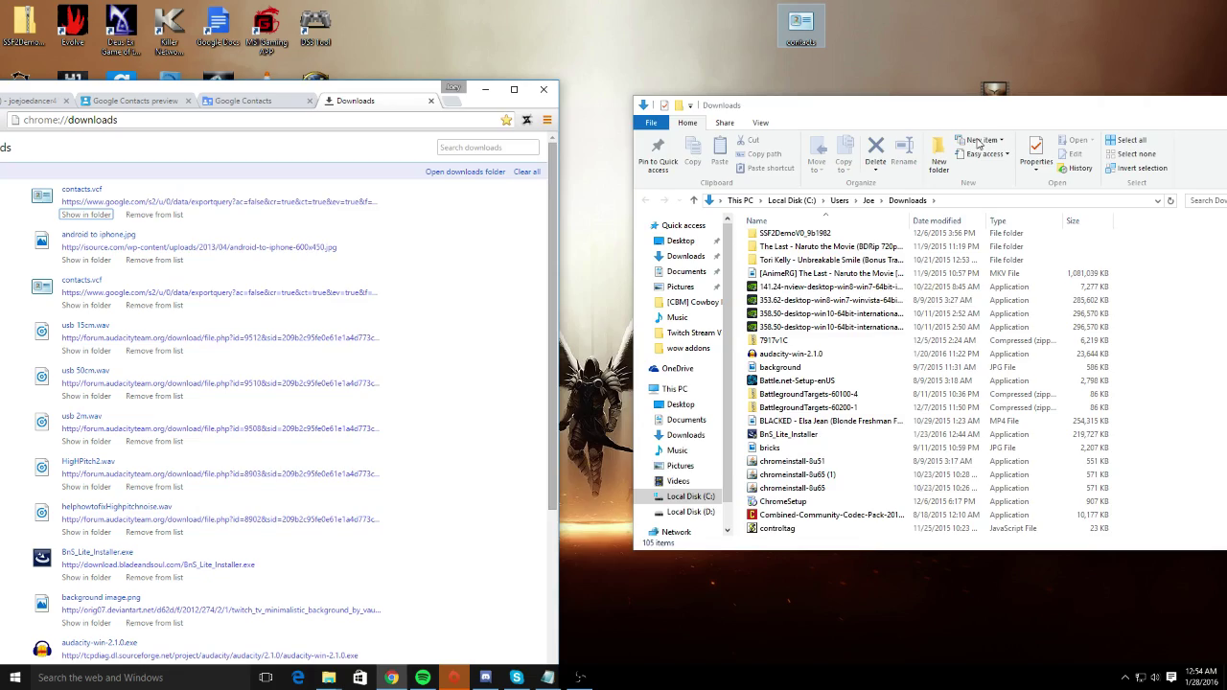
# - Close File Explorer and snap Chrome to the left half of the screen
pyautogui.moveTo(844, 104); pyautogui.dragTo(422, 98)
pyautogui.click(884, 99)
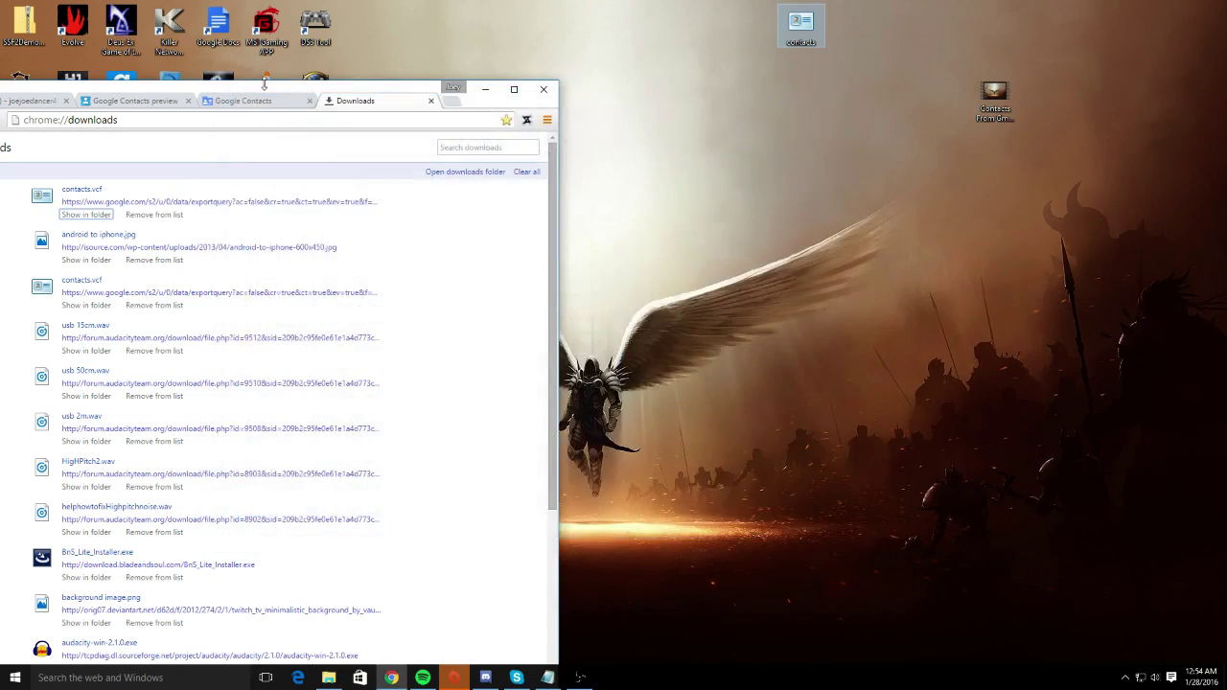
pyautogui.moveTo(277, 85); pyautogui.dragTo(2, 91)
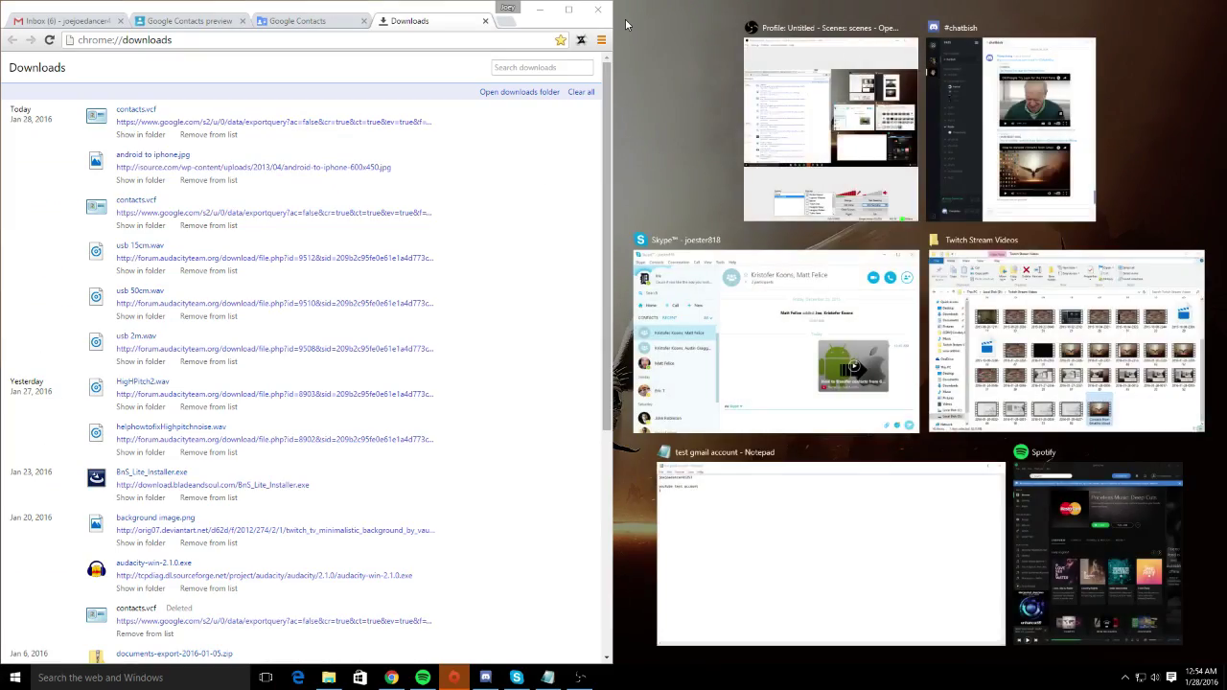
# - Dismiss Snap Assist and load icloud in a new Chrome tab
pyautogui.click(625, 18)
pyautogui.moveTo(801, 26); pyautogui.dragTo(1051, 225)
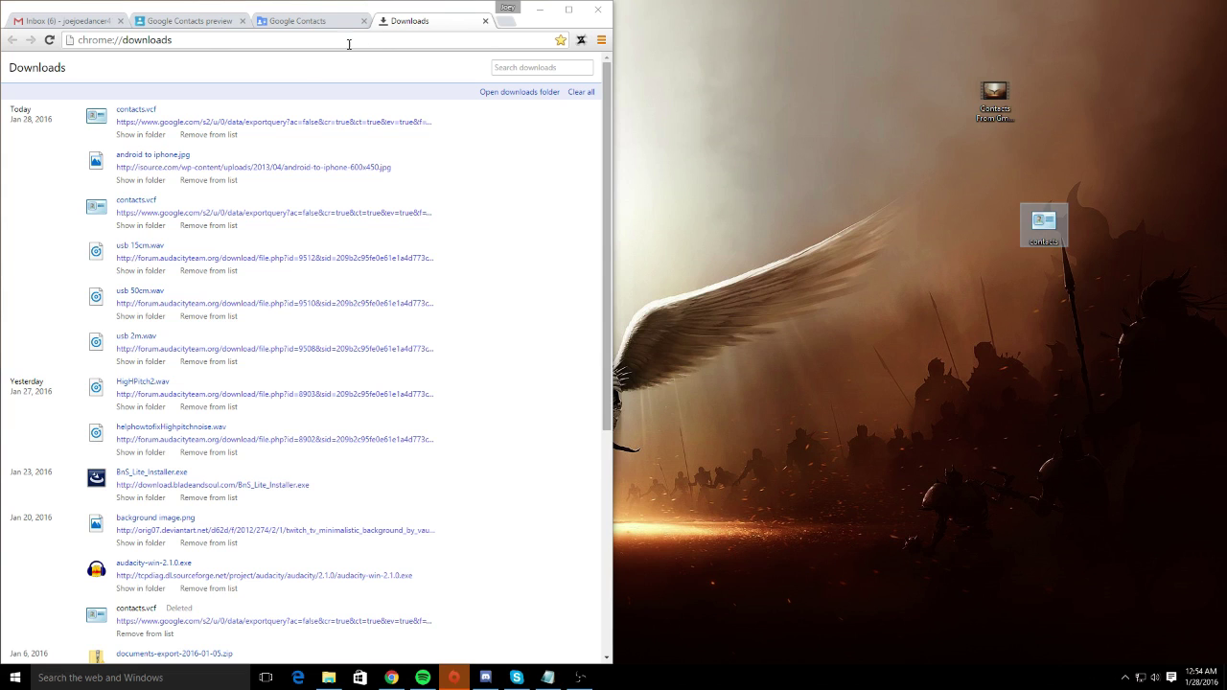
pyautogui.click(506, 20)
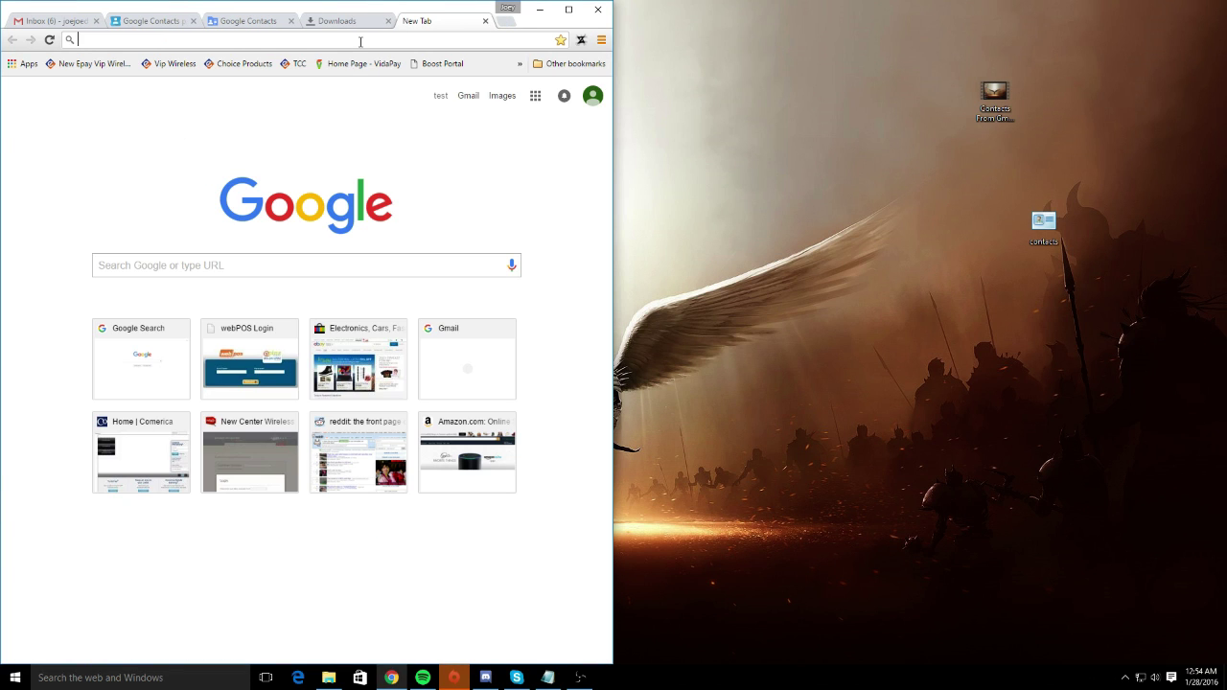
pyautogui.write('icloud.')
pyautogui.press('Return')
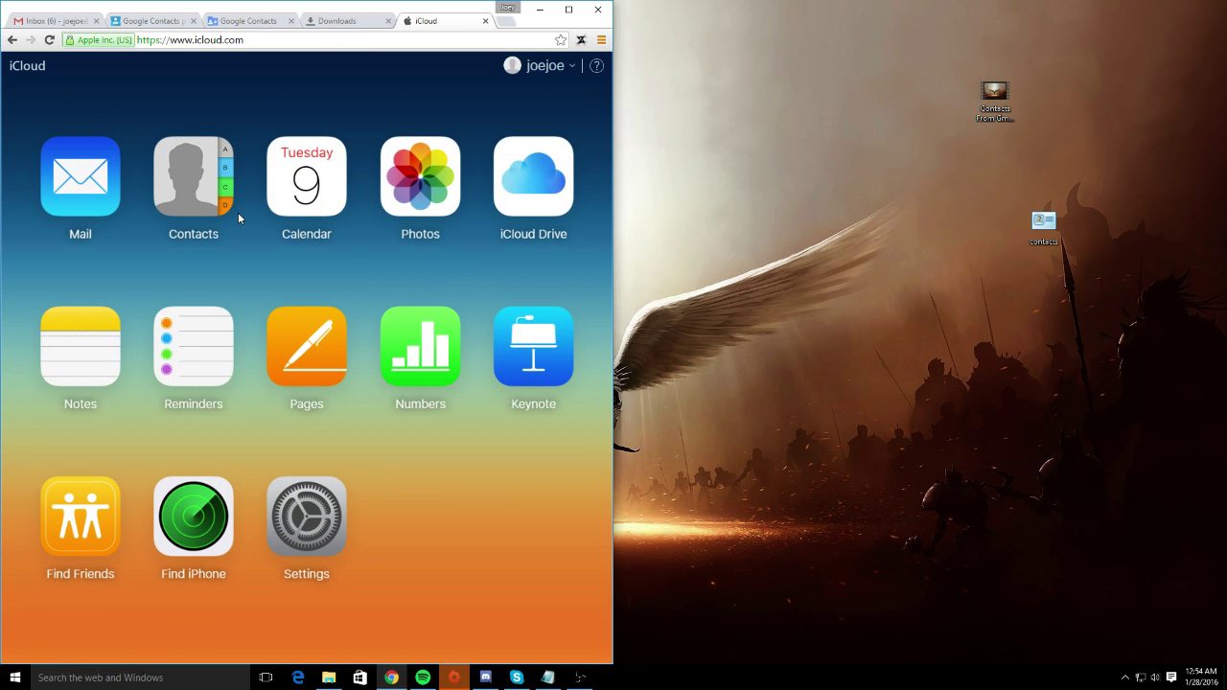
# - Sign out of iCloud and sign back in with the Apple ID and its password
pyautogui.click(568, 65)
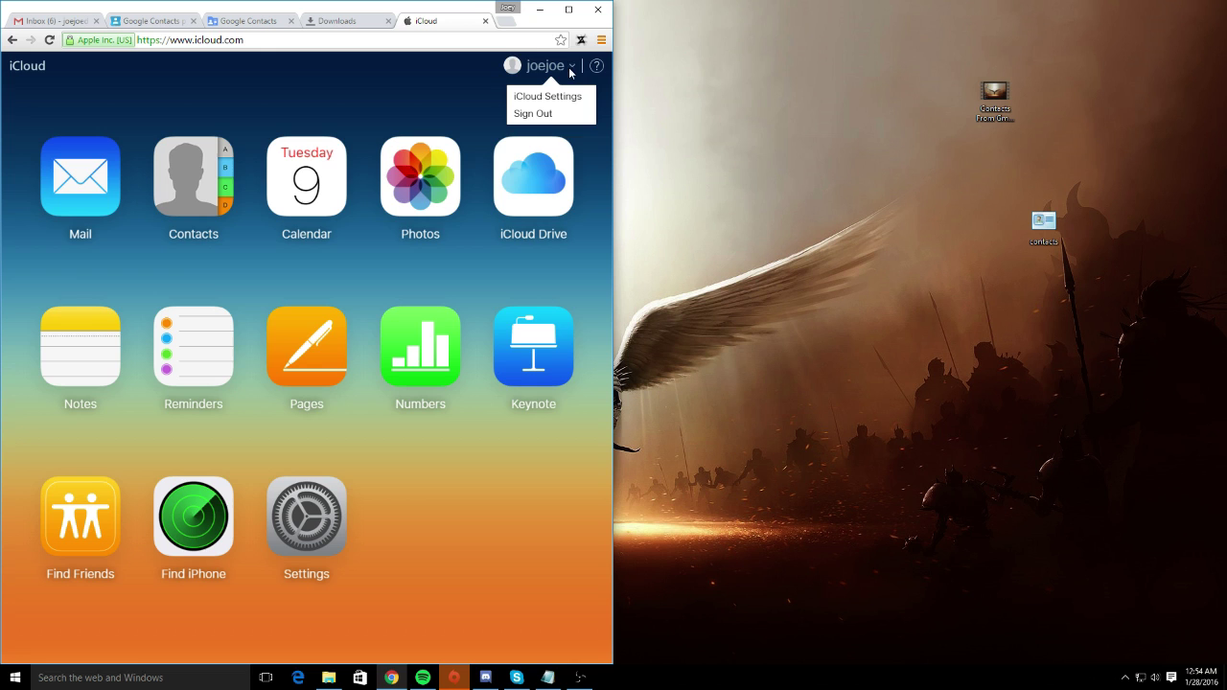
pyautogui.click(573, 117)
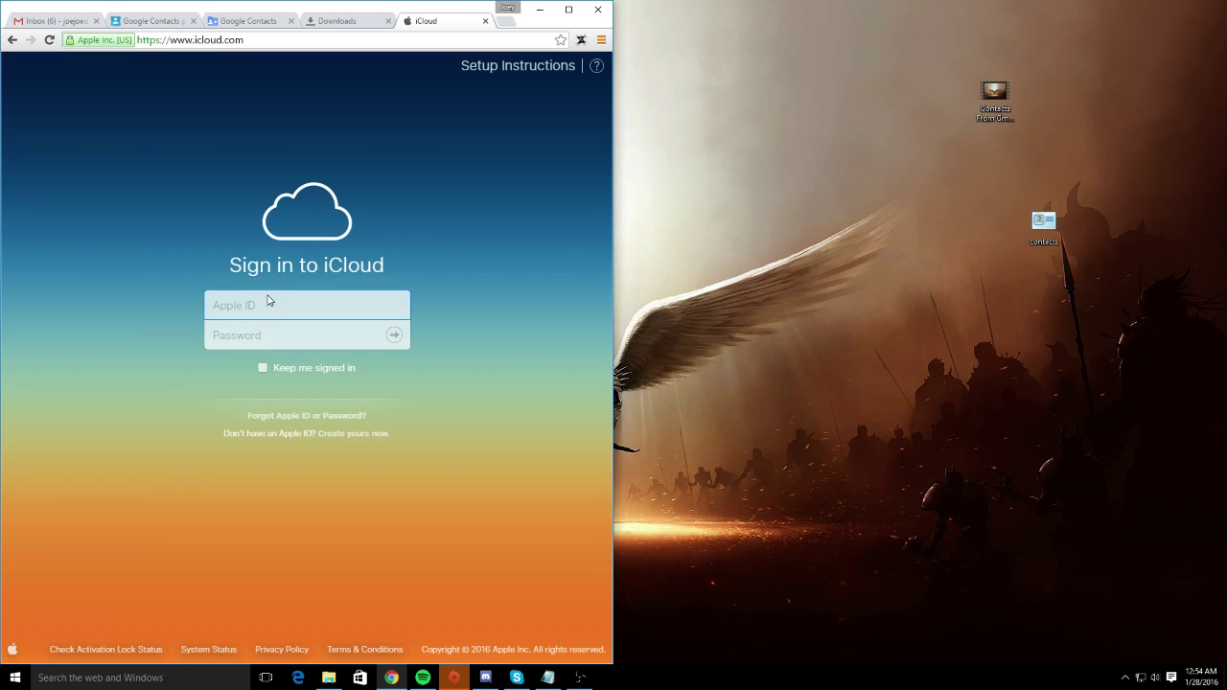
pyautogui.write('joejoe')
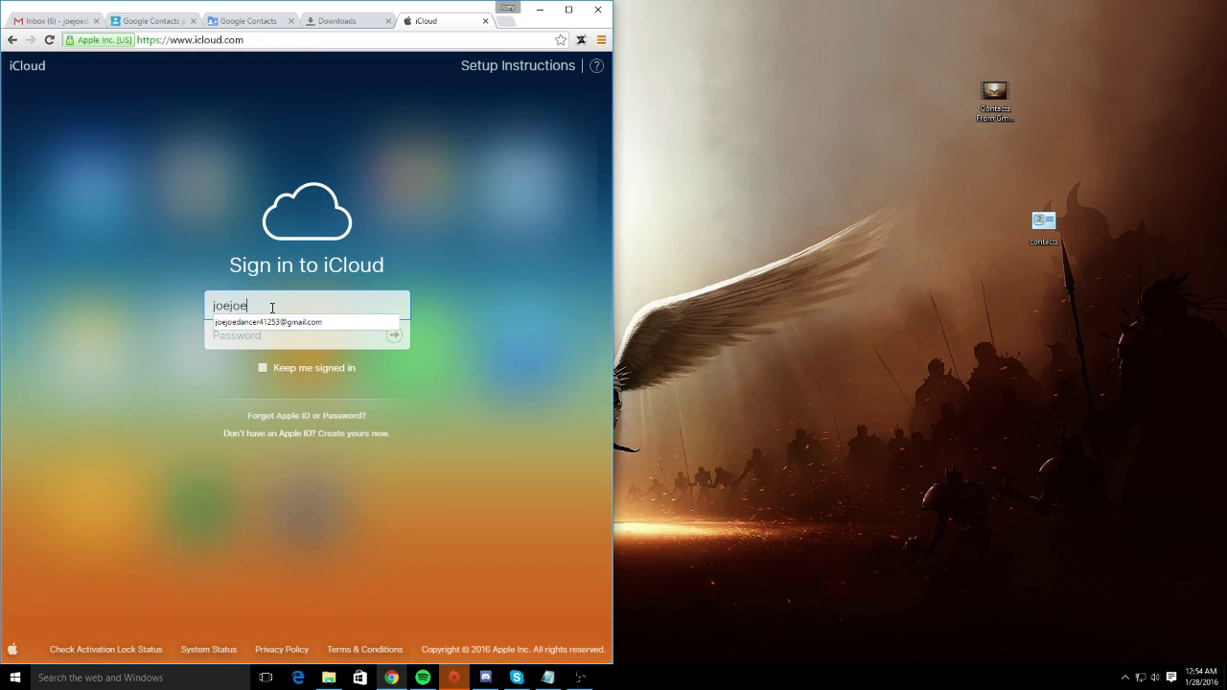
pyautogui.press('Down')
pyautogui.press('Tab')
pyautogui.write('**')
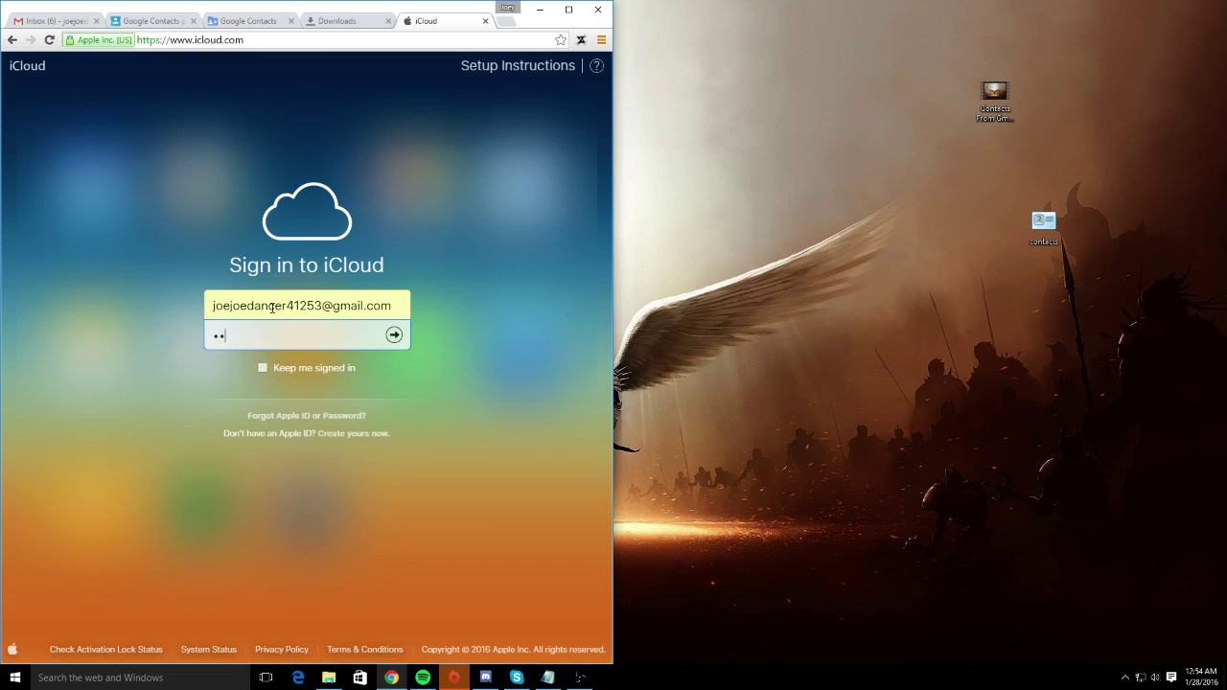
pyautogui.press('BackSpace')
pyautogui.press('BackSpace')
pyautogui.write('************')
pyautogui.press('Return')
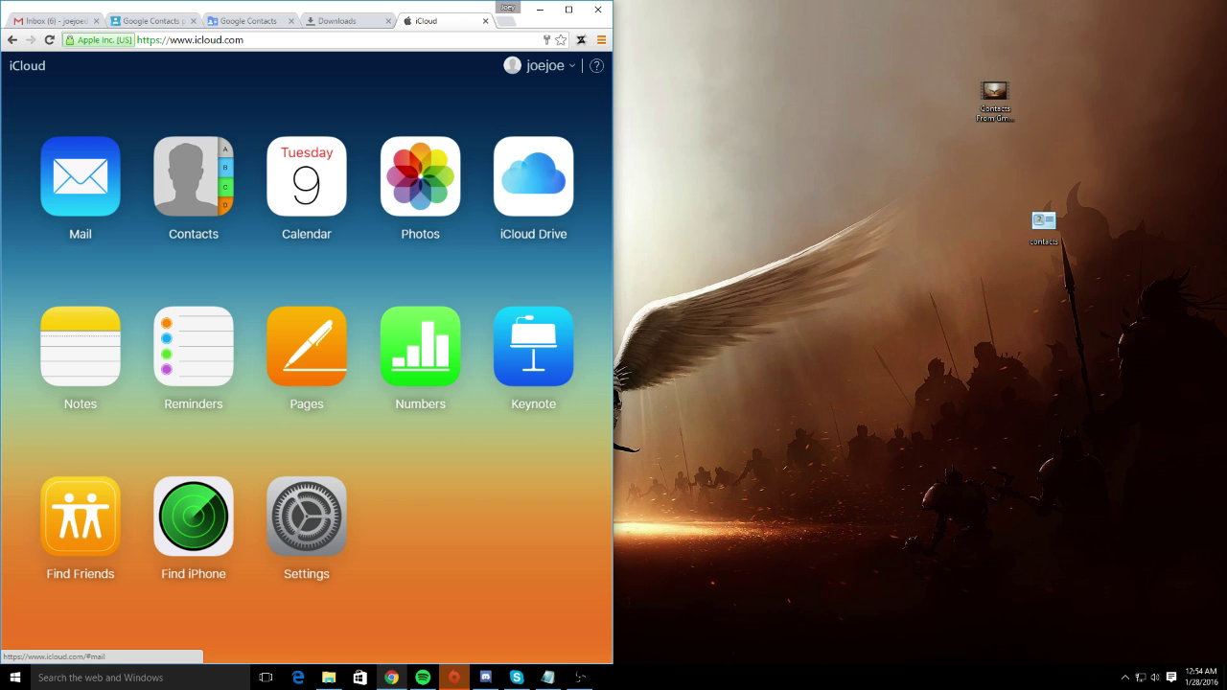
# - In iCloud Contacts, use the gear menu's Import vCard to load contacts.vcf from the Desktop
pyautogui.click(204, 175)
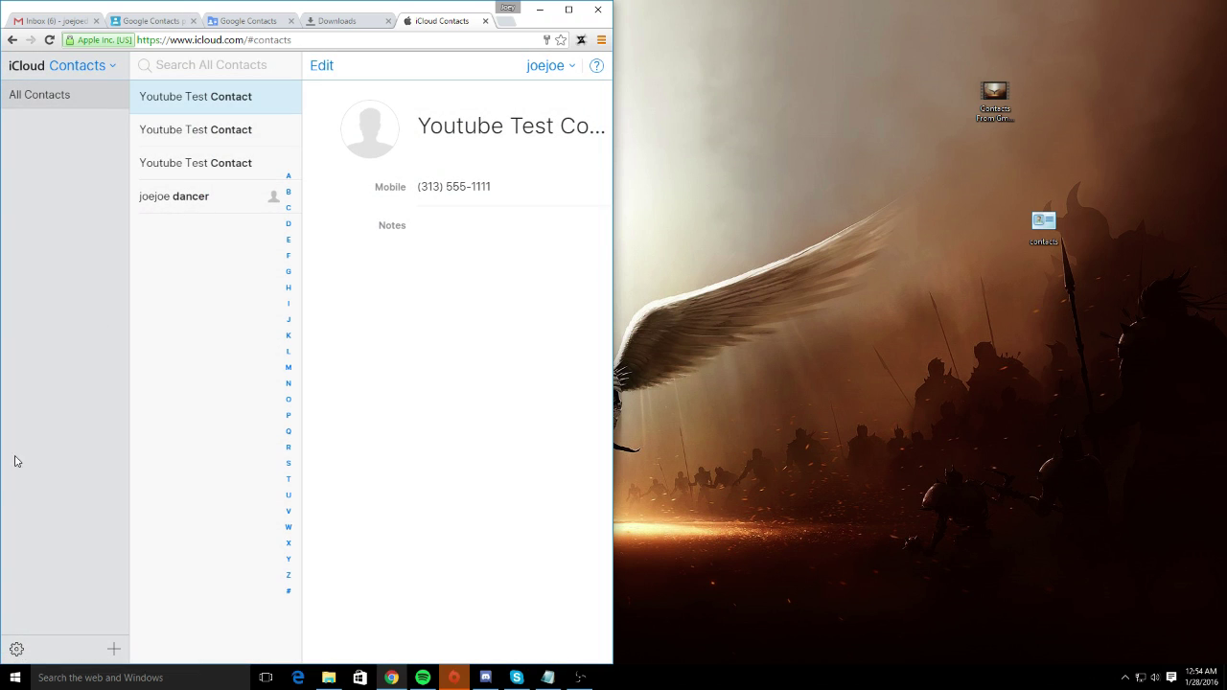
pyautogui.click(17, 649)
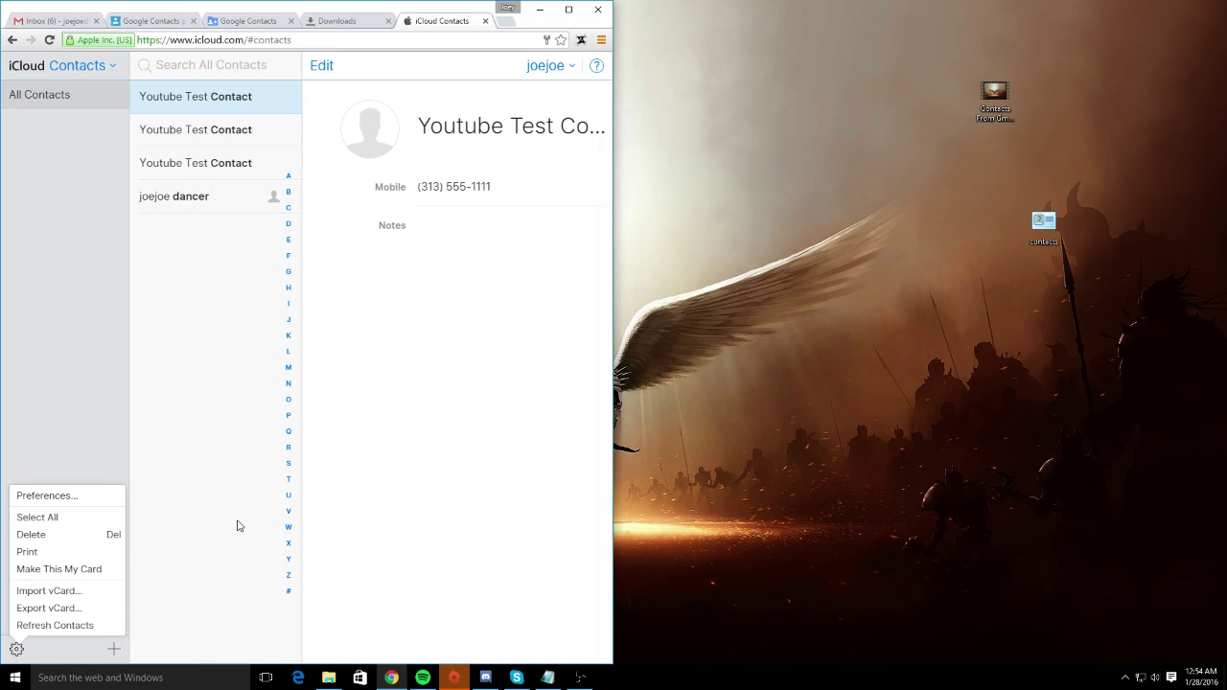
pyautogui.click(52, 591)
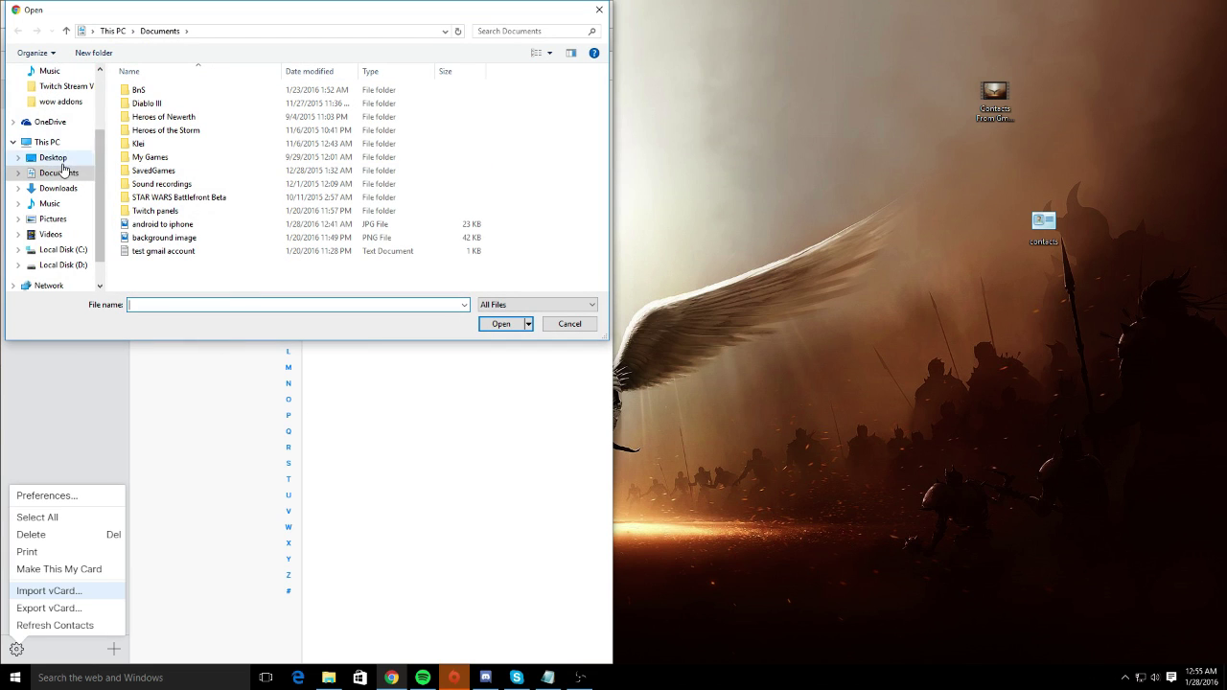
pyautogui.click(53, 157)
pyautogui.scroll(-5, 164, 214)
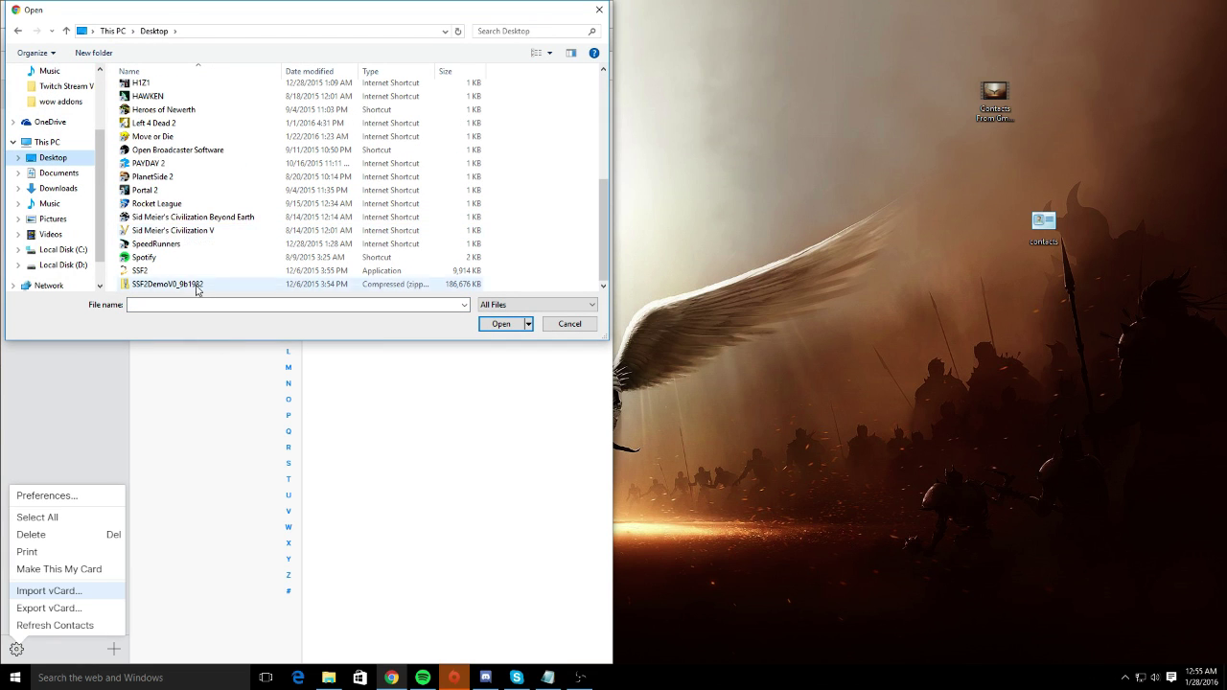
pyautogui.write('cont')
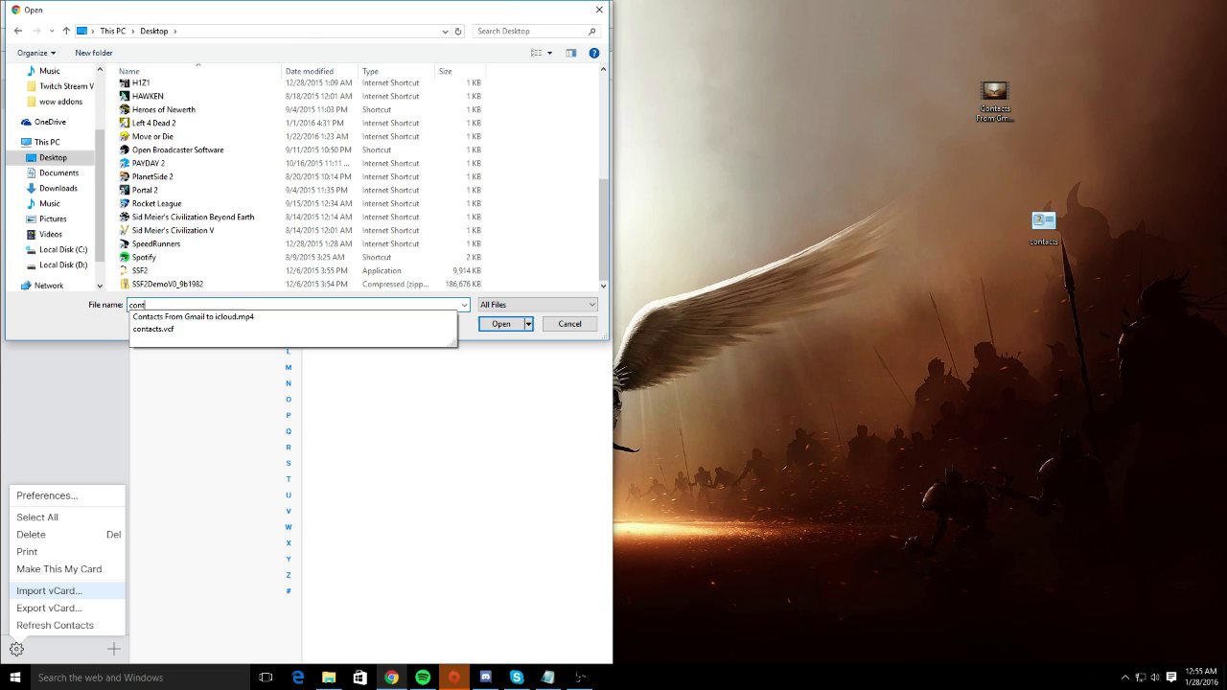
pyautogui.click(205, 329)
pyautogui.press('Return')
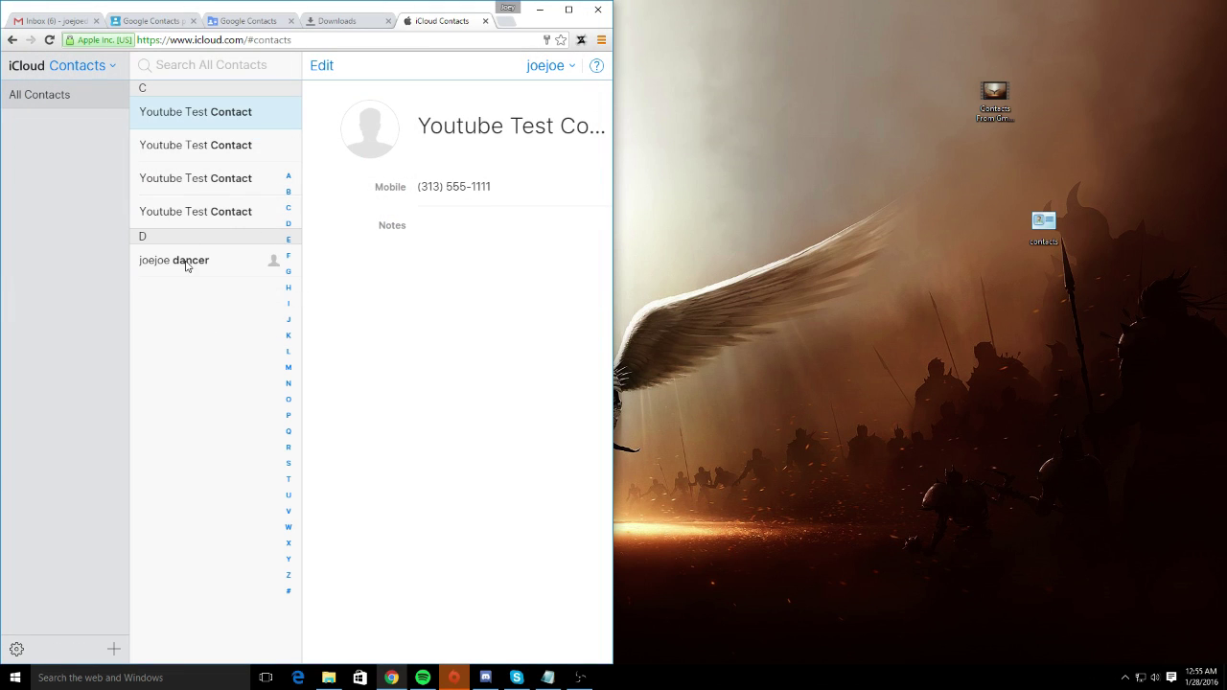
pyautogui.moveTo(186, 263); pyautogui.dragTo(489, 419)
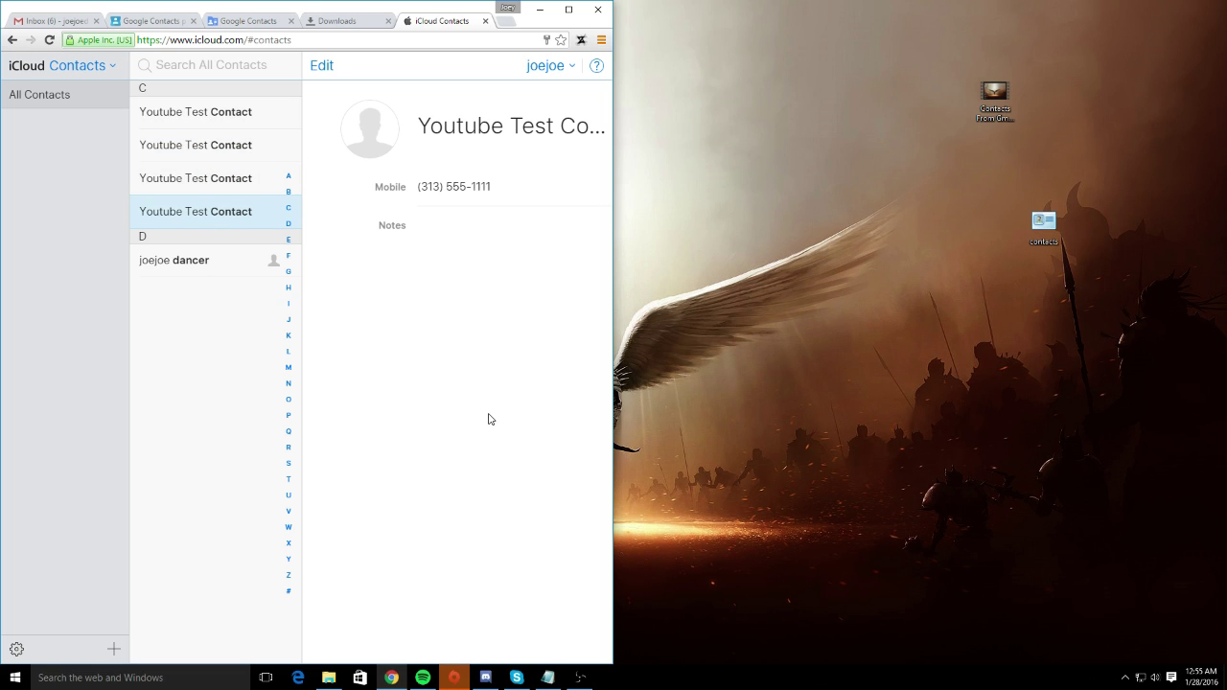